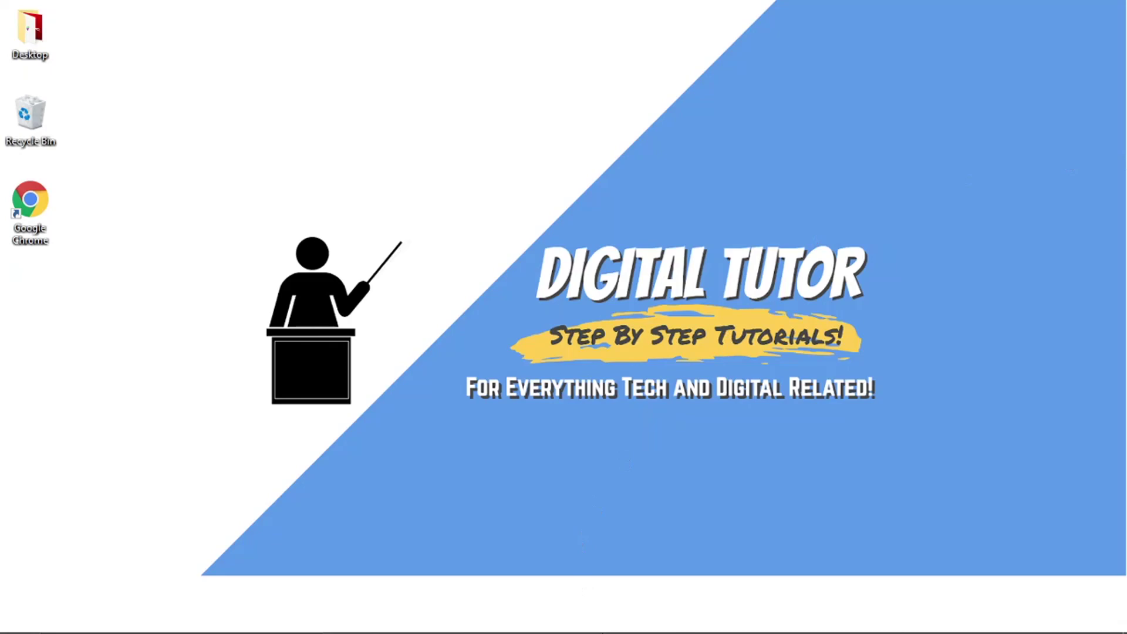
Launch Google Chrome and enter mee6.xyz as the web address
click(627, 617)
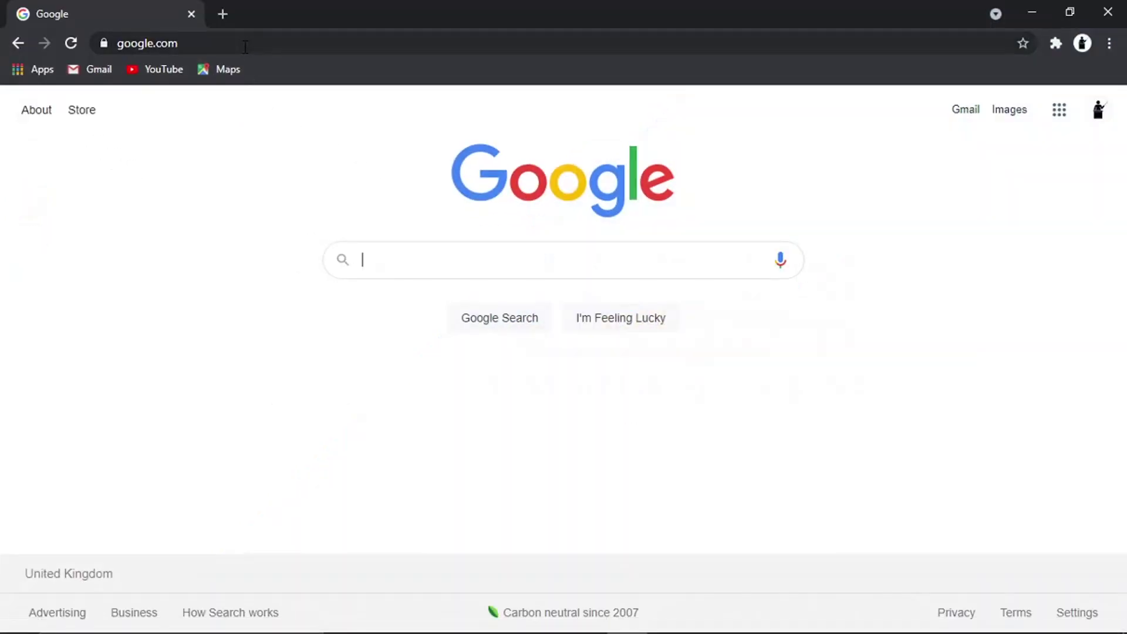
click(245, 47)
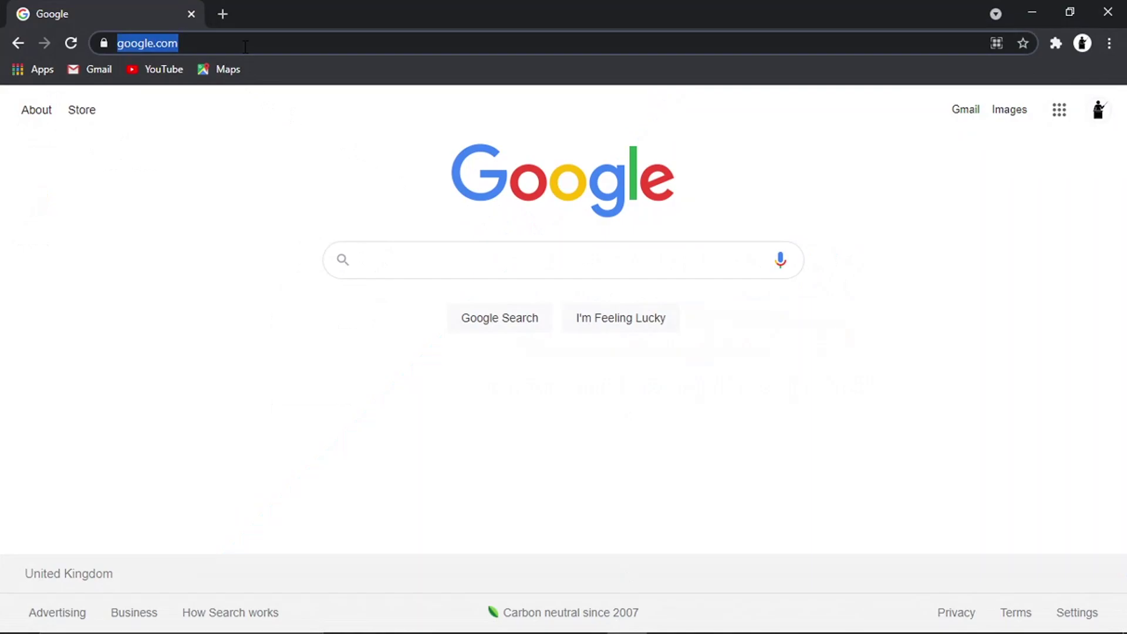
text(mee)
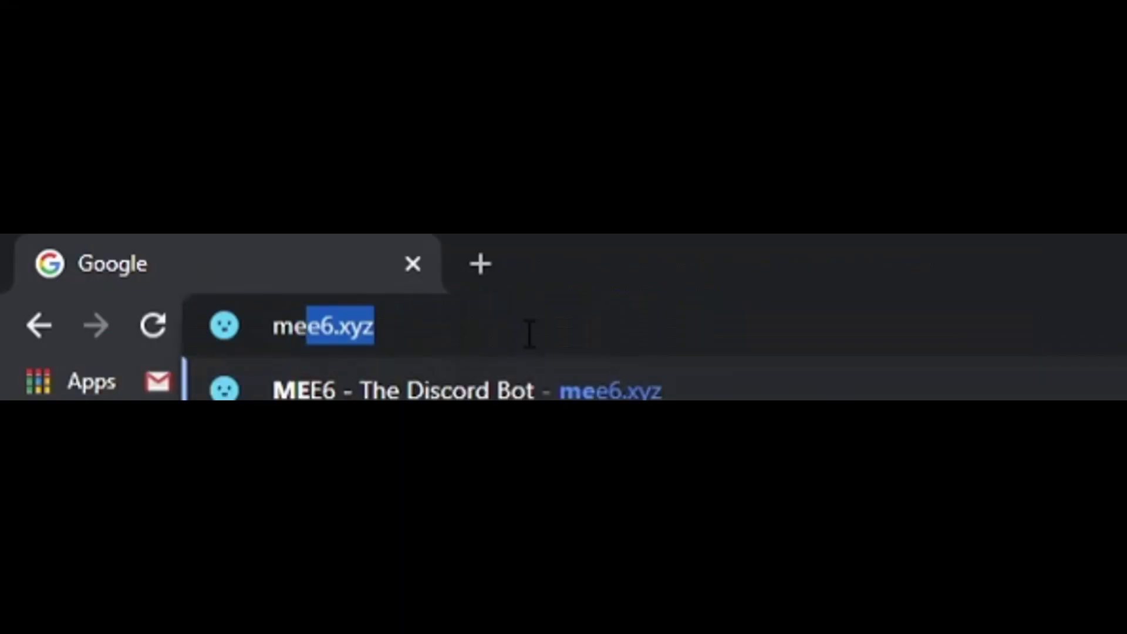
text(6.)
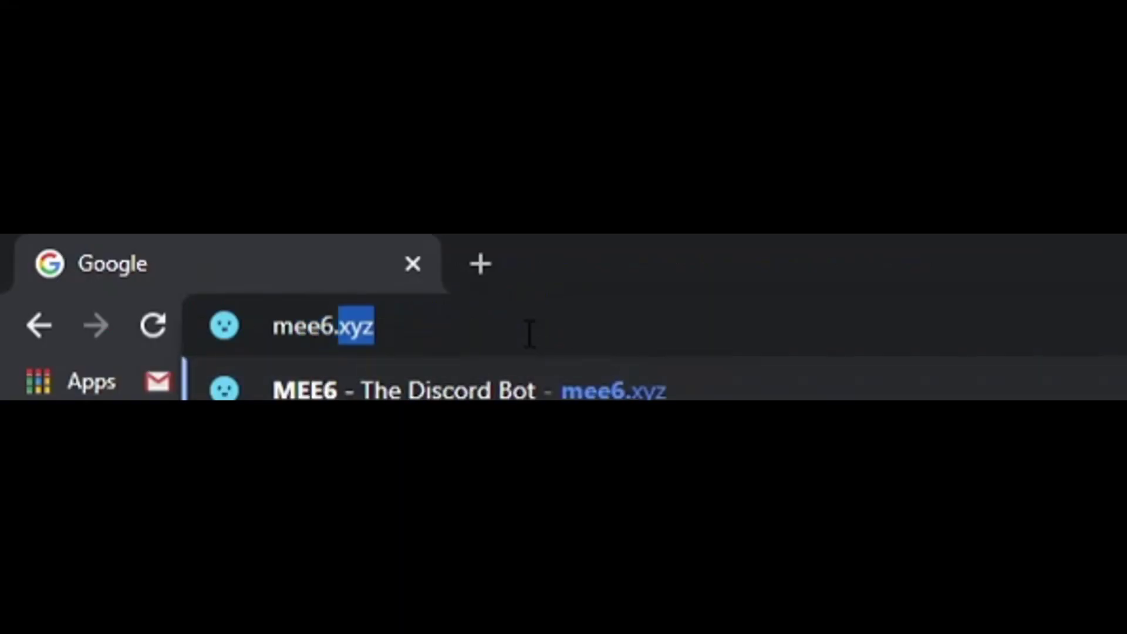
text(xyz)
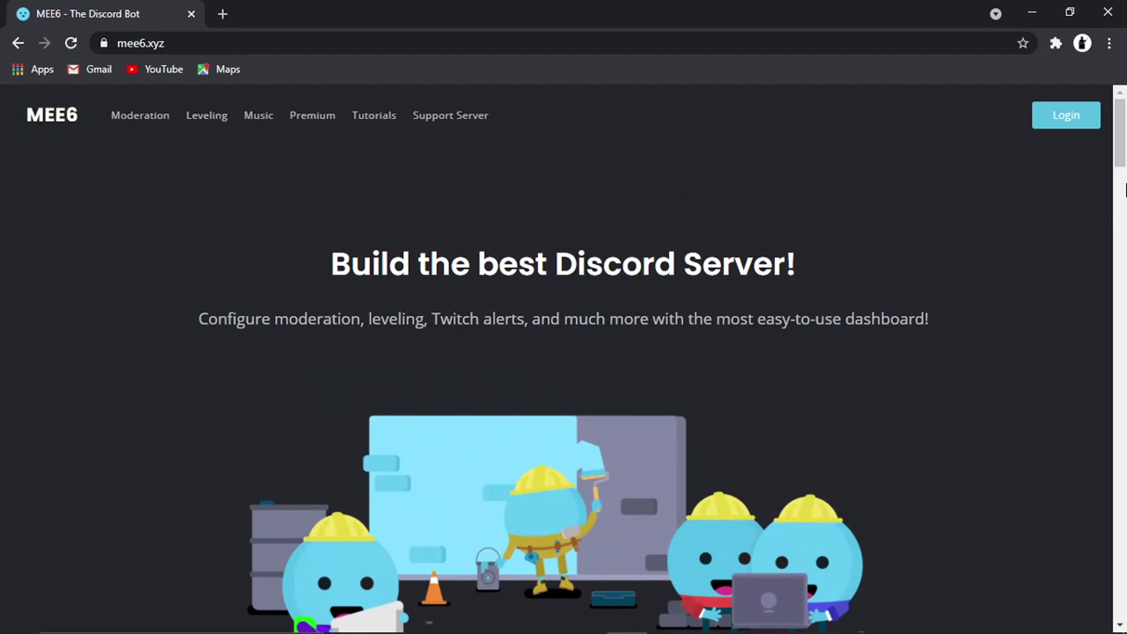
Choose Add to Discord on the MEE6 site and authorize MEE6 with the Discord account
scroll(1125, 189, down, 7)
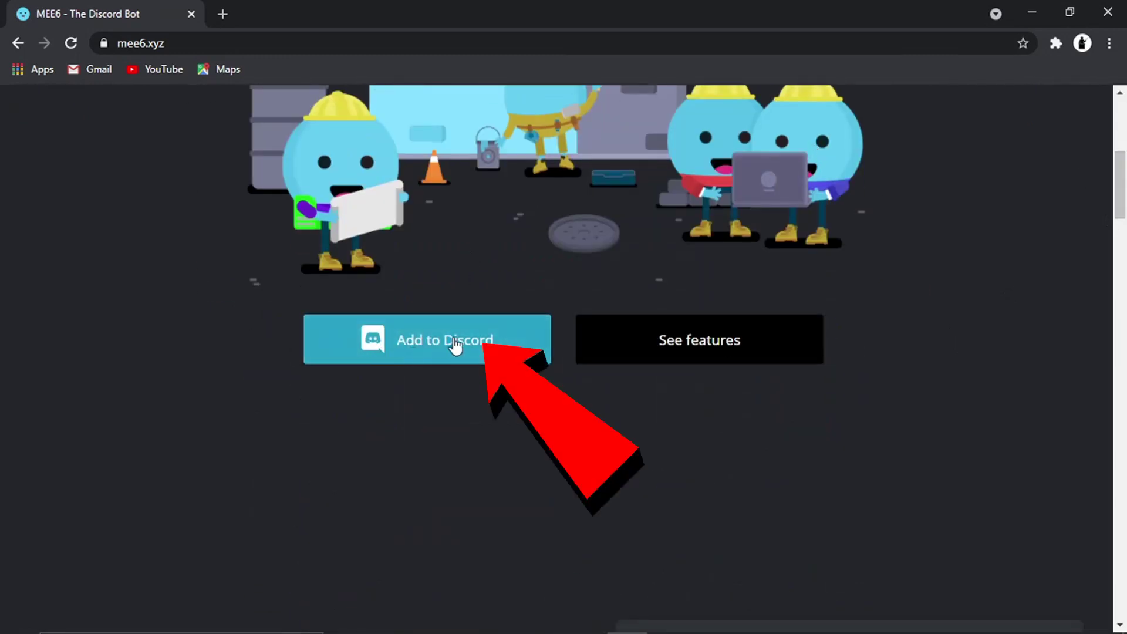
click(414, 338)
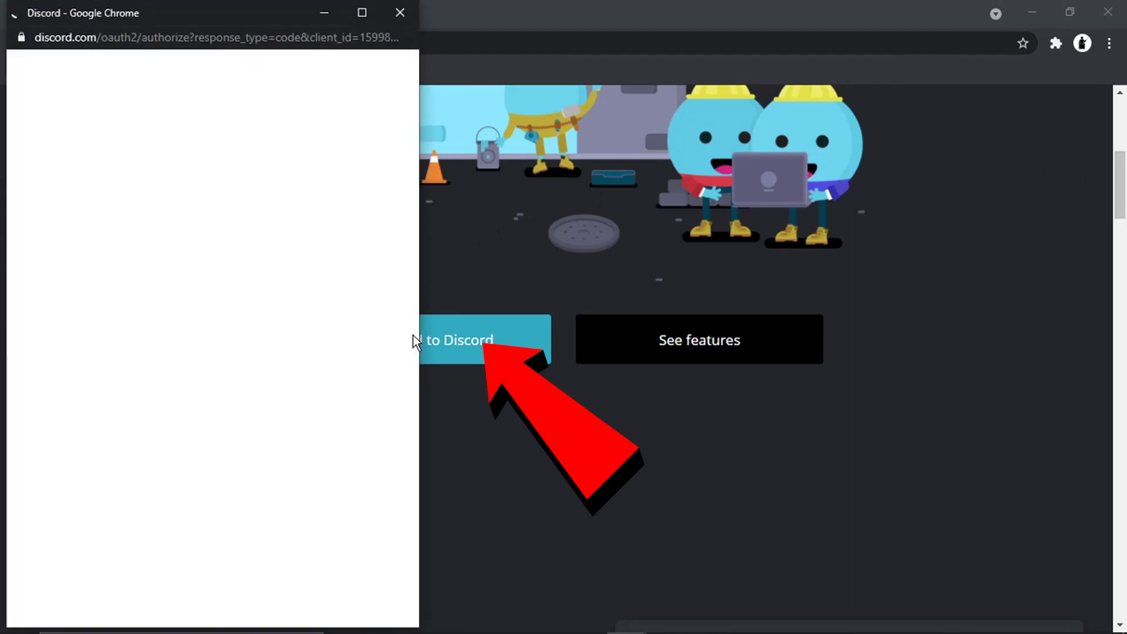
scroll(413, 336, up, 2)
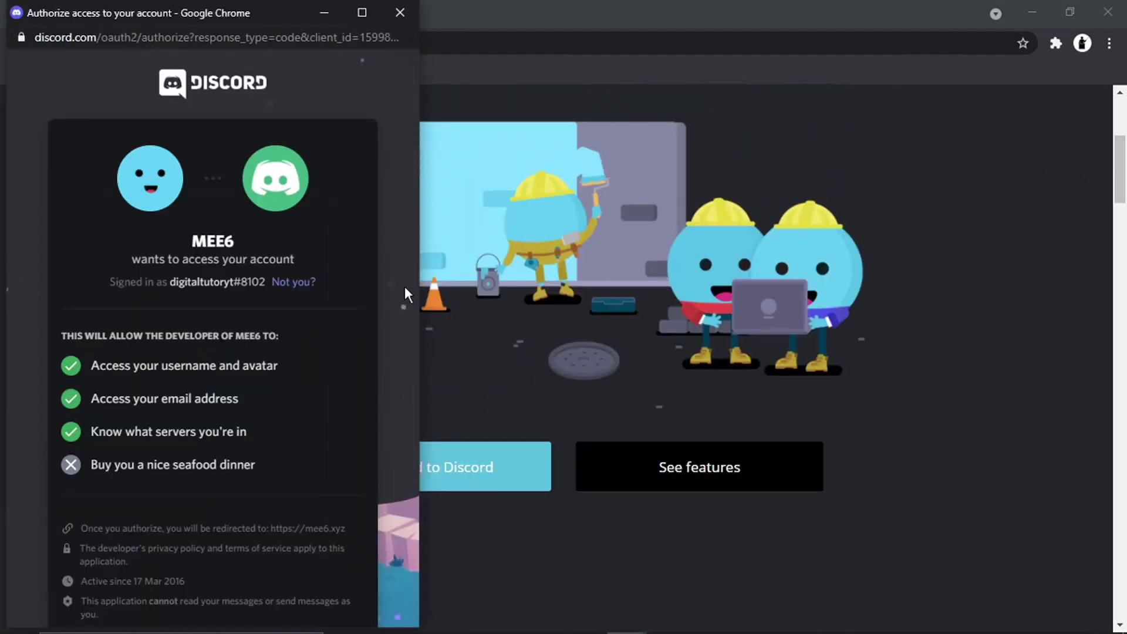
scroll(404, 286, down, 2)
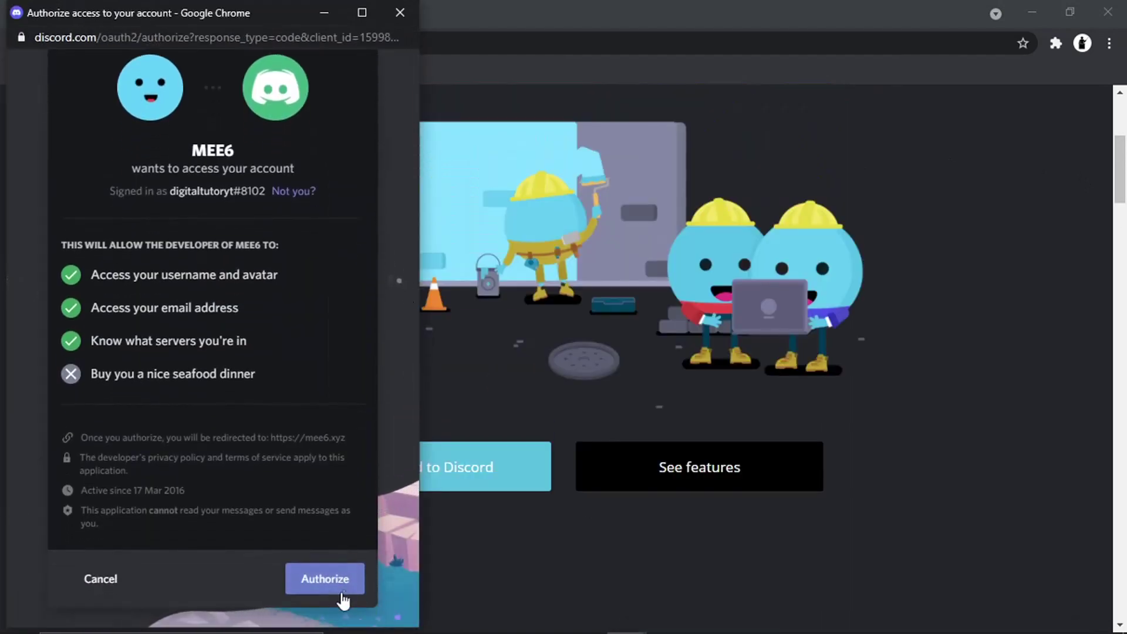
click(329, 579)
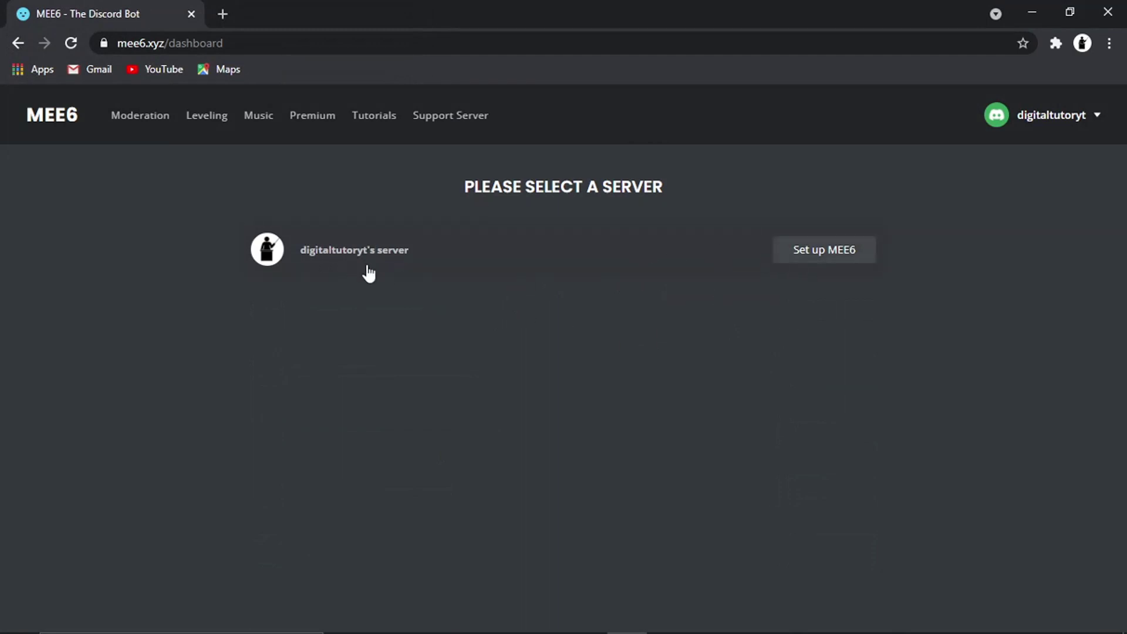
Set up MEE6 on the server, authorize all requested permissions and pass the I am human captcha
click(813, 255)
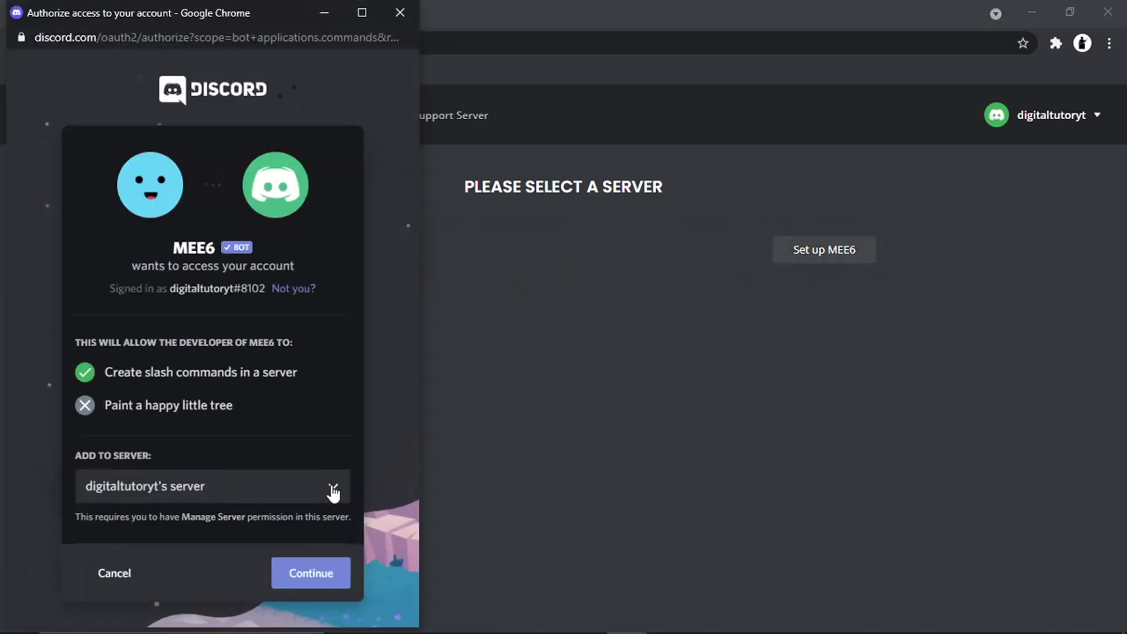
click(322, 573)
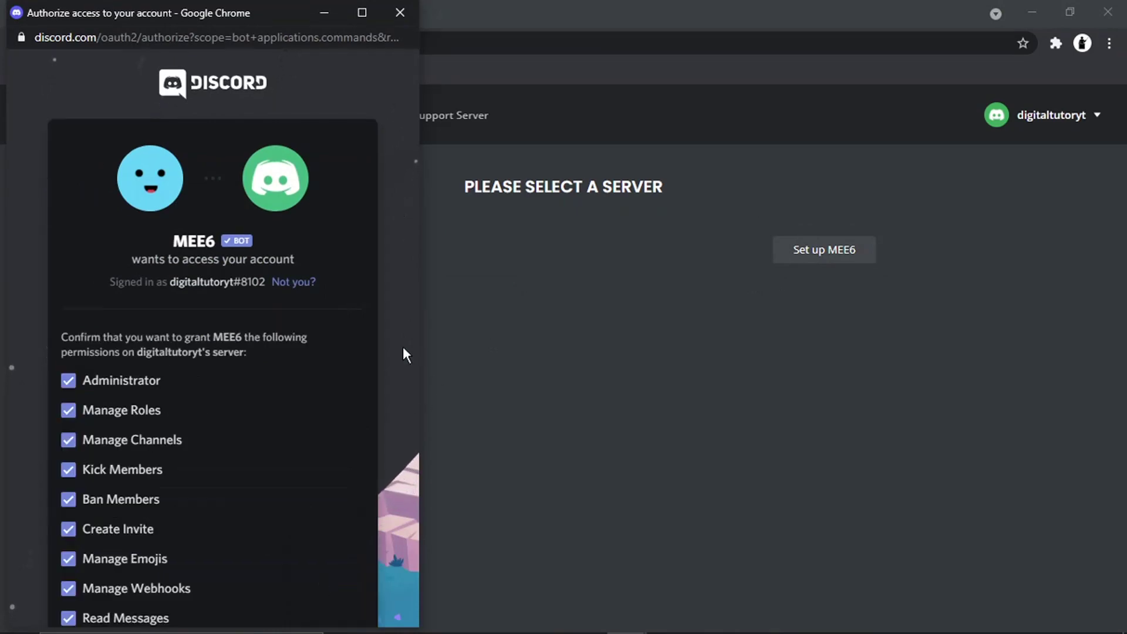
scroll(403, 346, down, 1)
scroll(402, 353, down, 10)
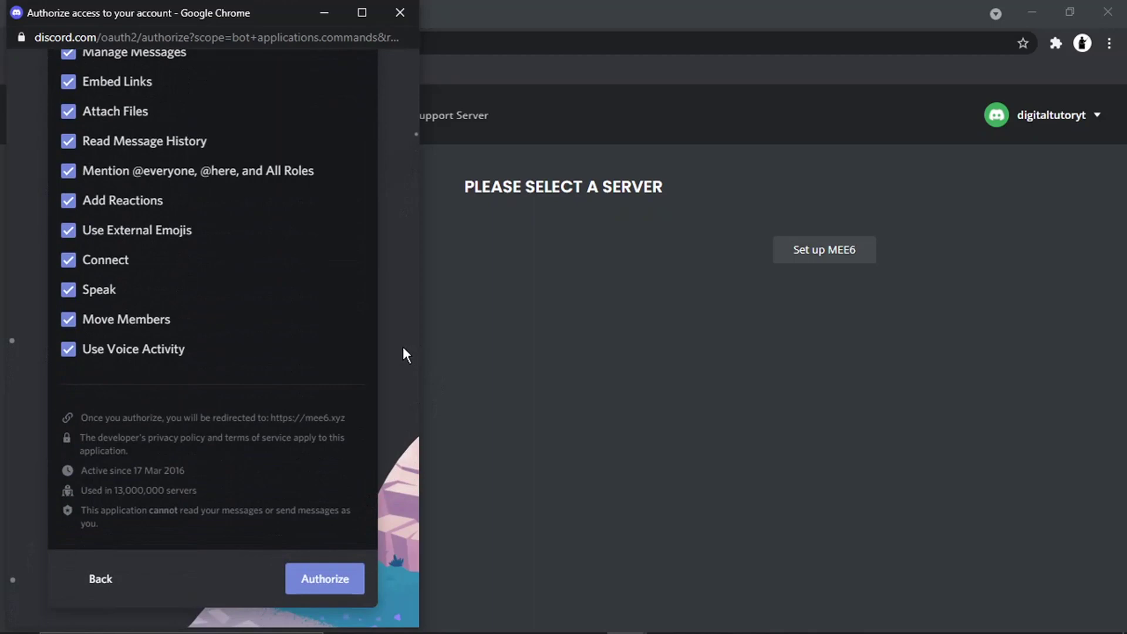
click(355, 575)
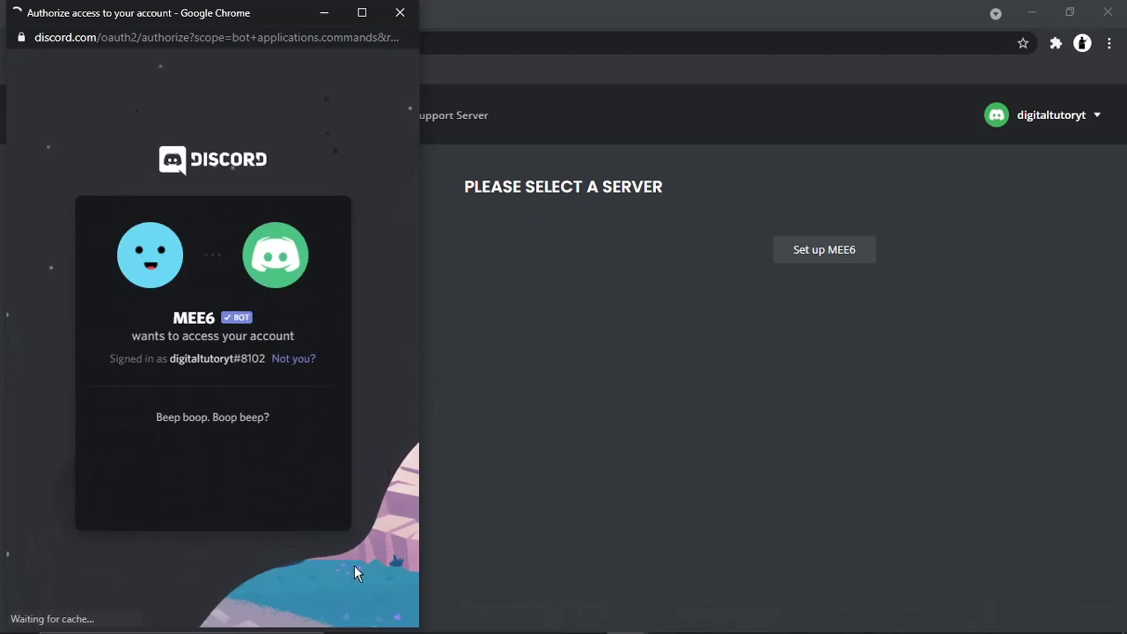
click(115, 472)
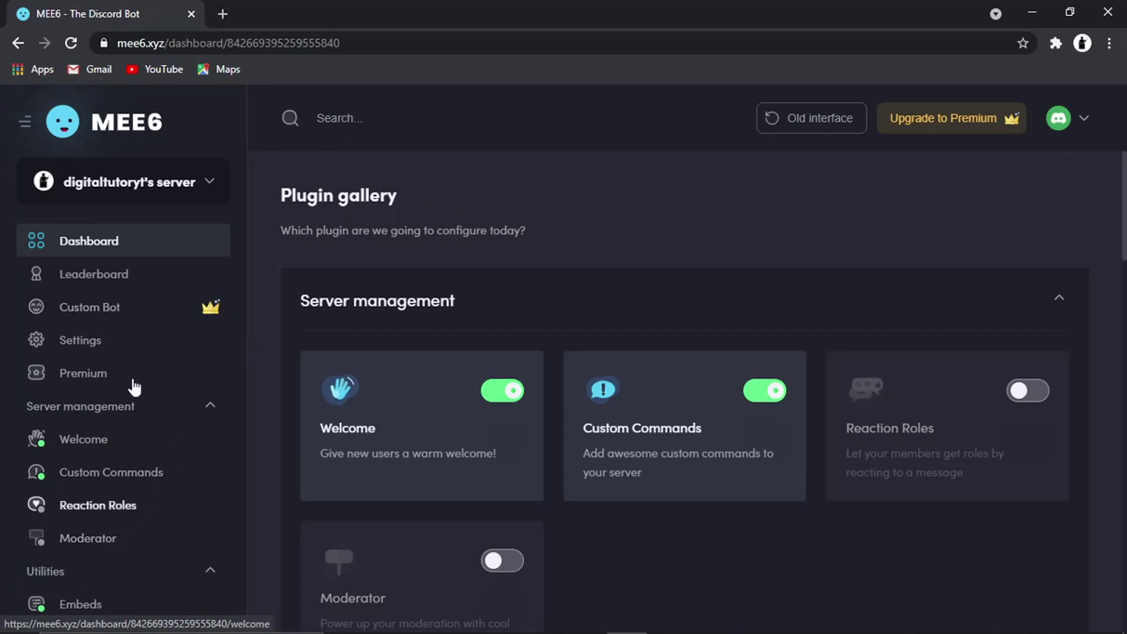
Enable MEE6's Moderator plugin, confirming Yes in the enable dialog
click(97, 539)
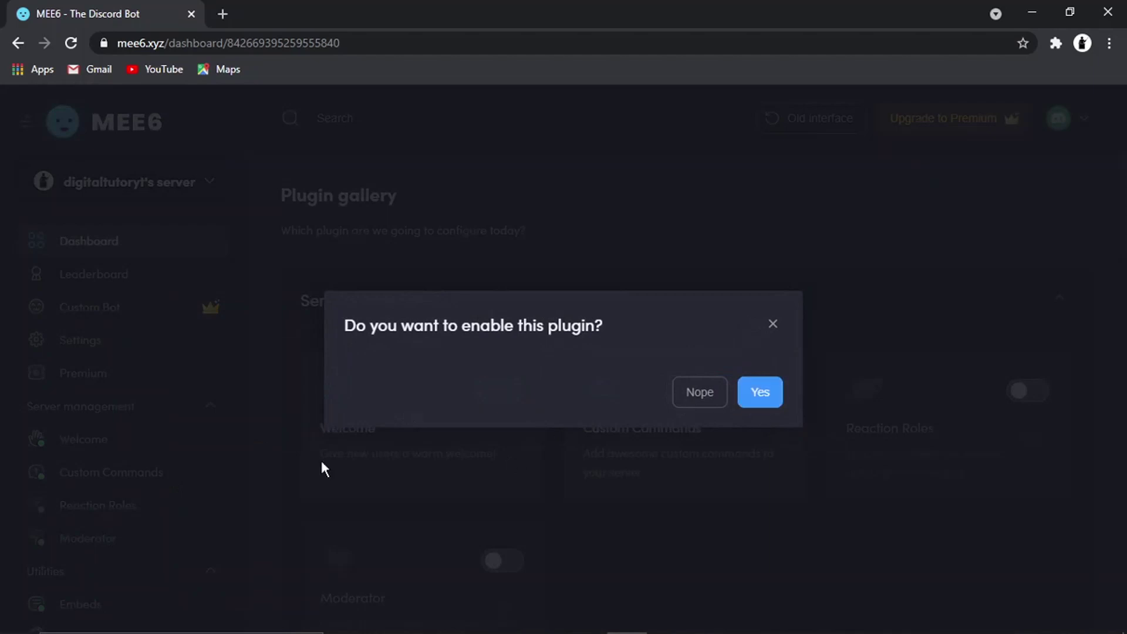
click(766, 380)
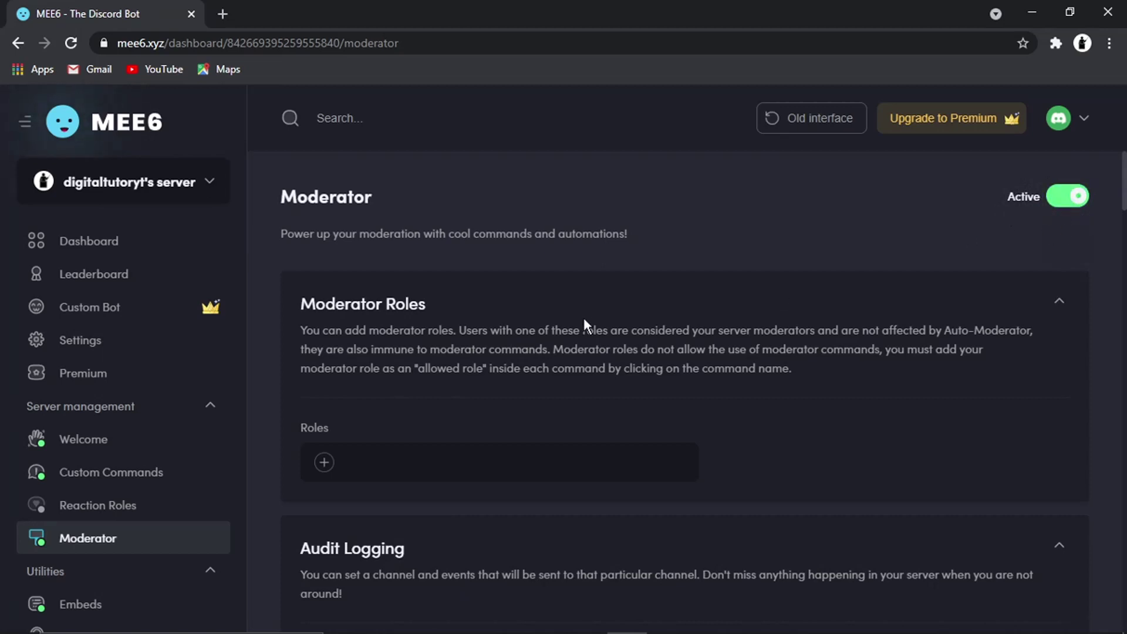
Load discord.com in a new Chrome tab and launch the Discord web app
click(222, 14)
text(discord)
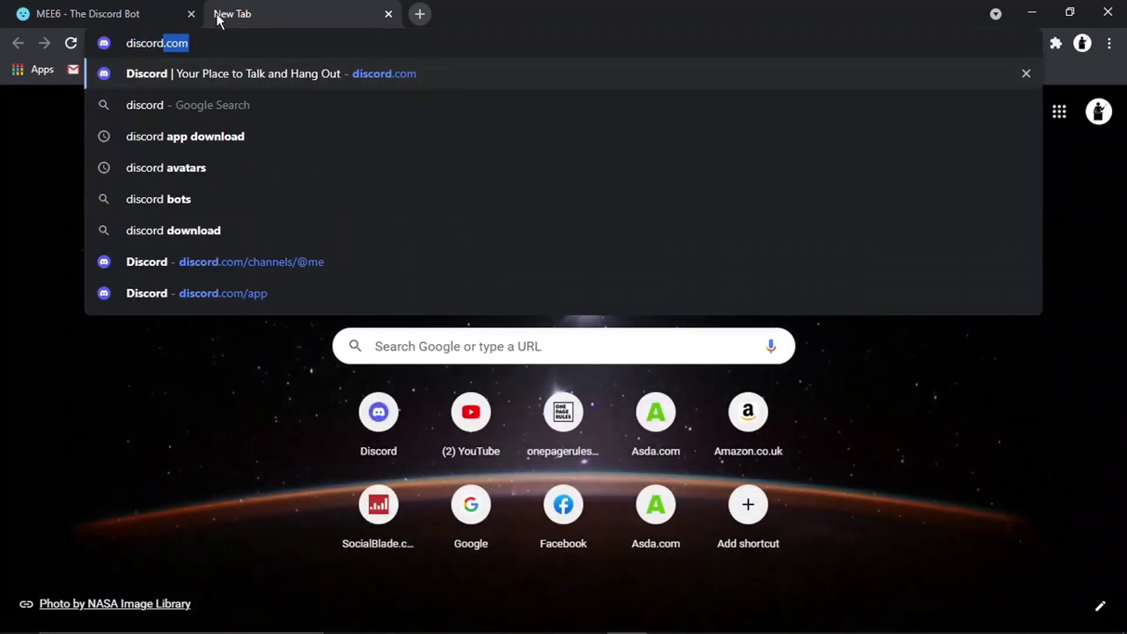
text(.com)
key(Return)
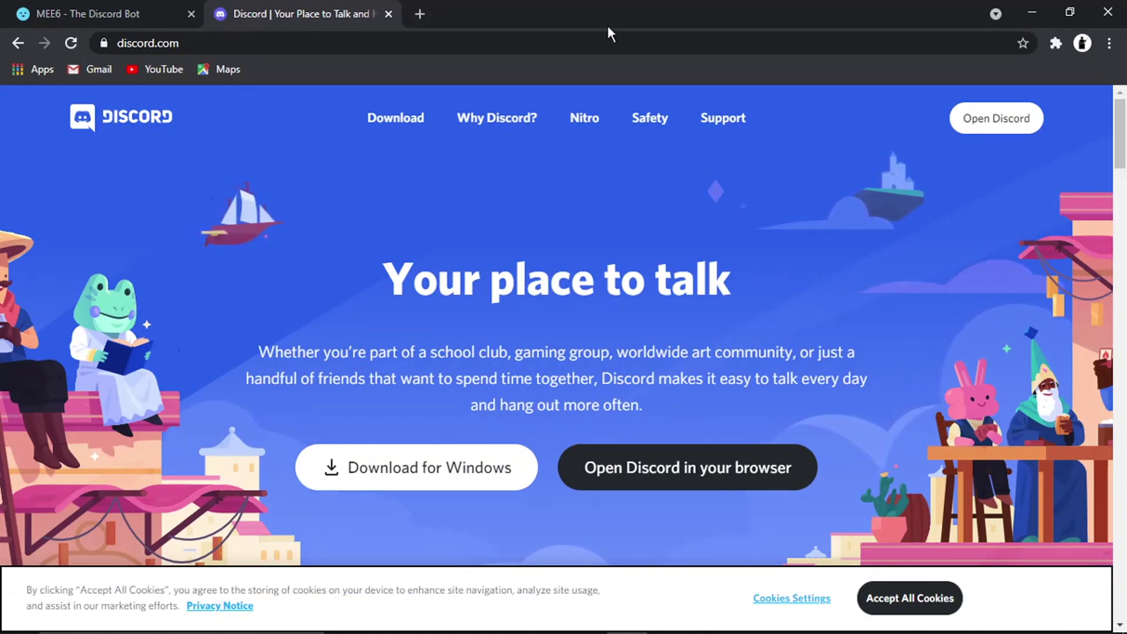
click(976, 120)
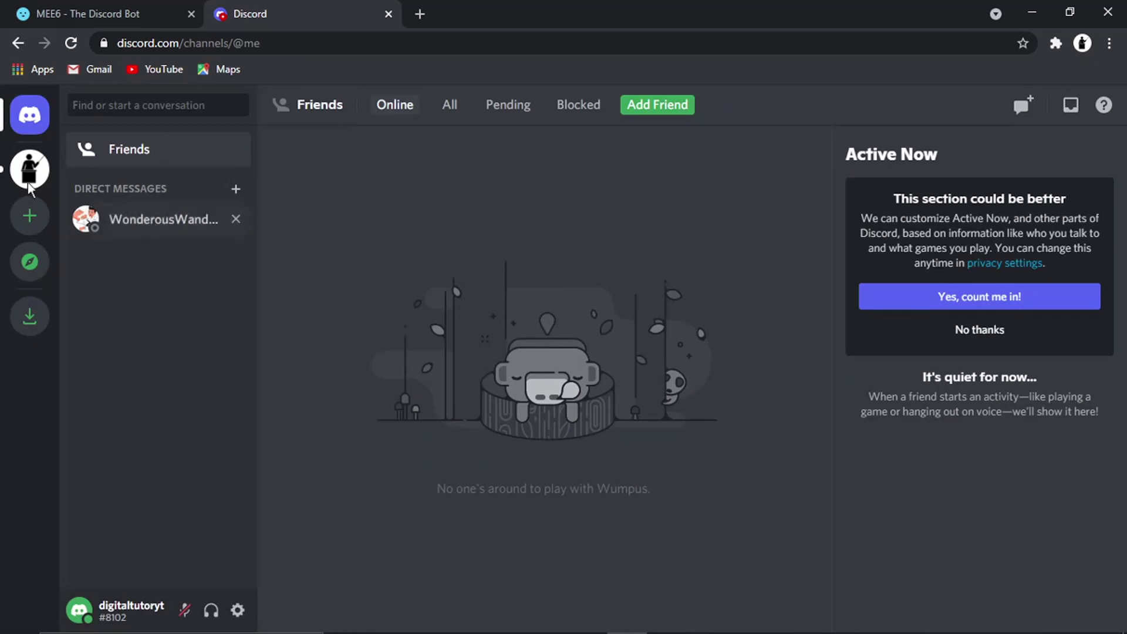
Open the MEE6 server and send 'hello', 'how are you' and 'ok' as separate messages
click(35, 170)
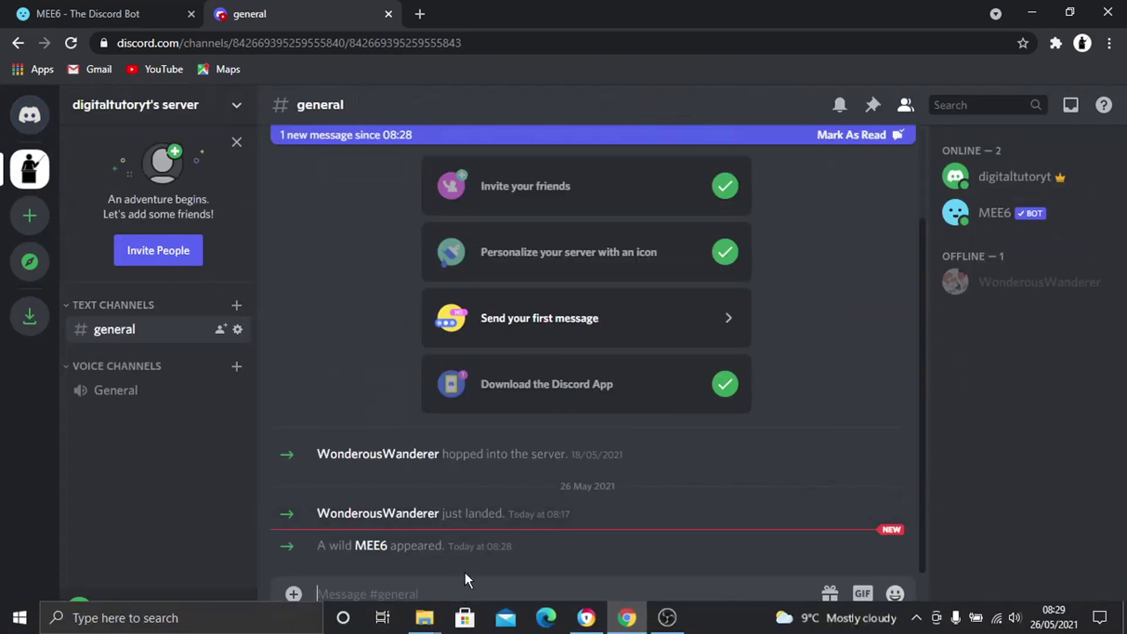
text(h)
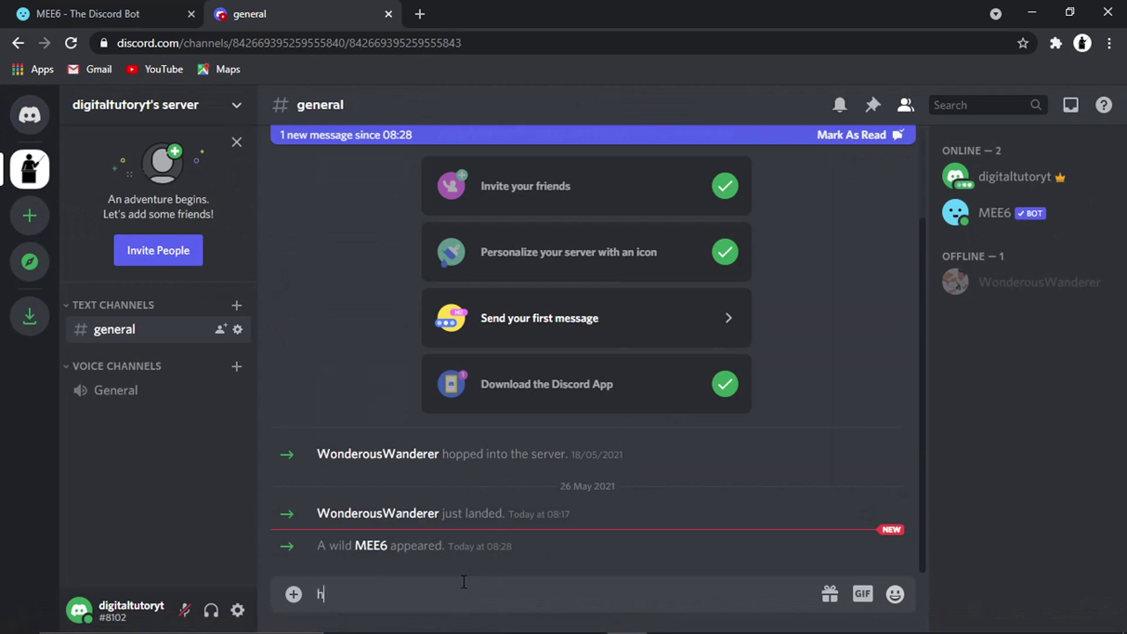
text(ello)
key(Return)
text(how are you)
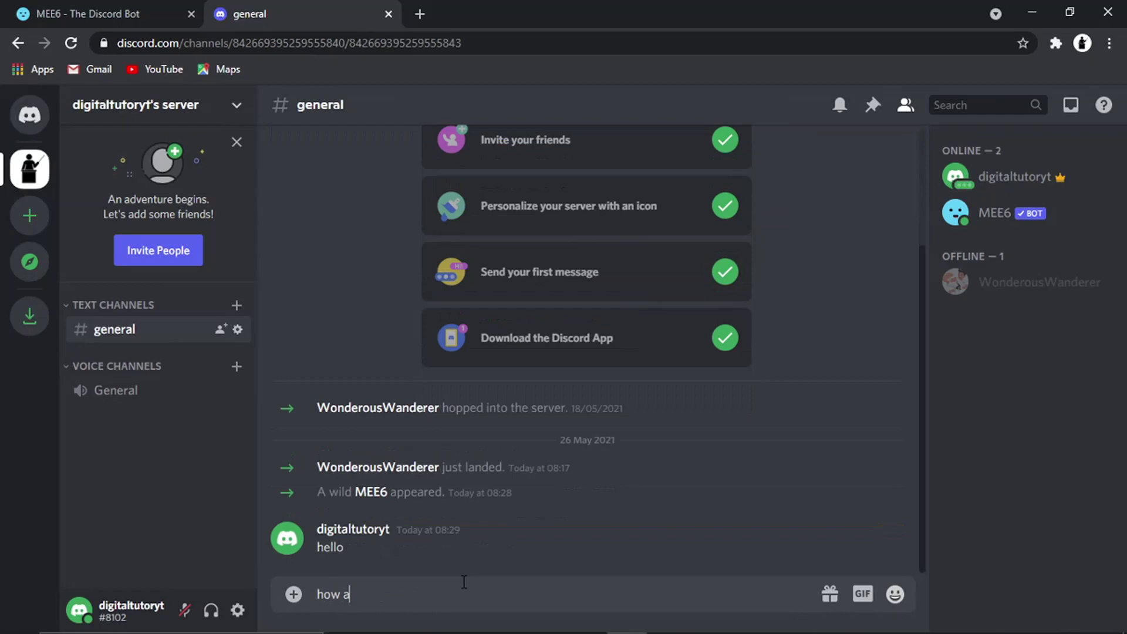
key(Return)
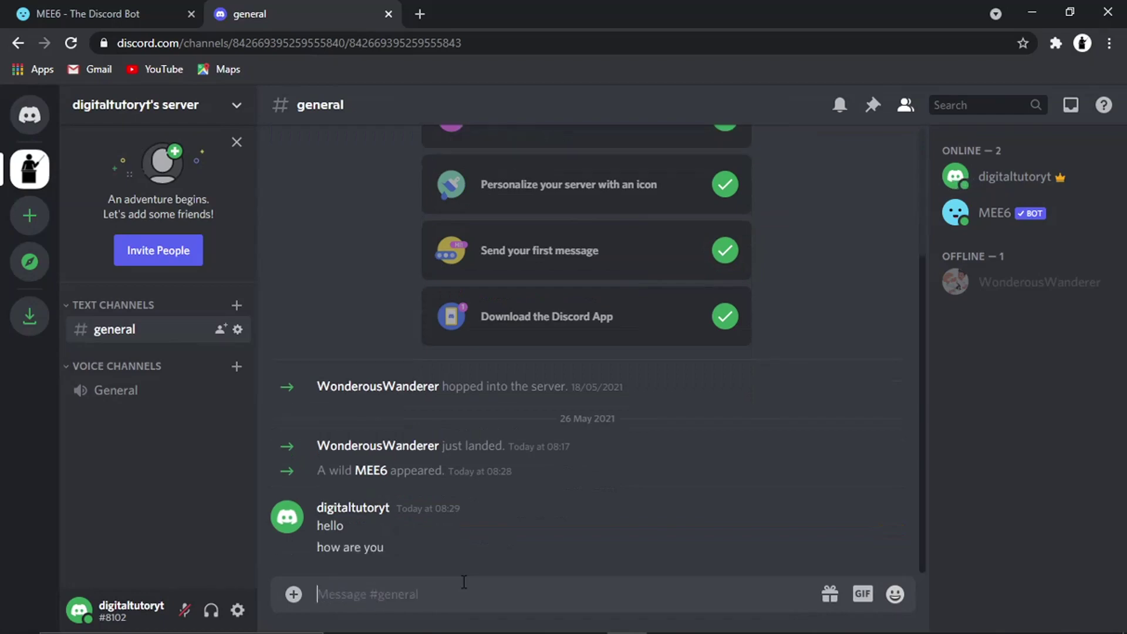
text(ok)
key(Return)
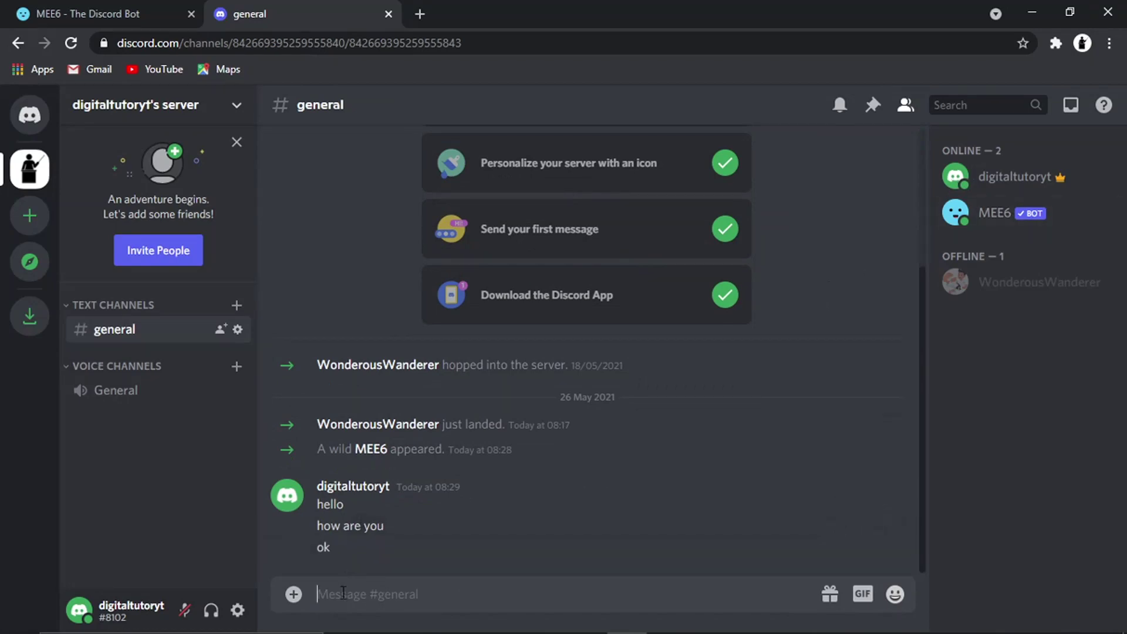
Send the command '!clear 80' in the general channel so MEE6 deletes the messages
text(!clear)
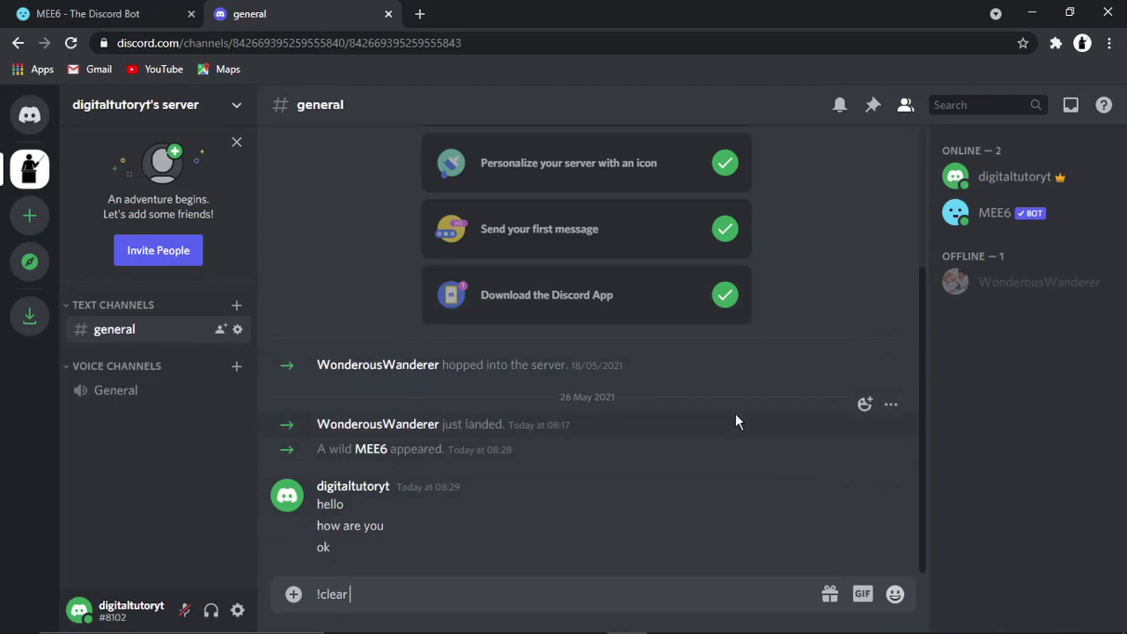
mouse_move(292, 611)
text(80)
text( m)
key(BackSpace)
key(Return)
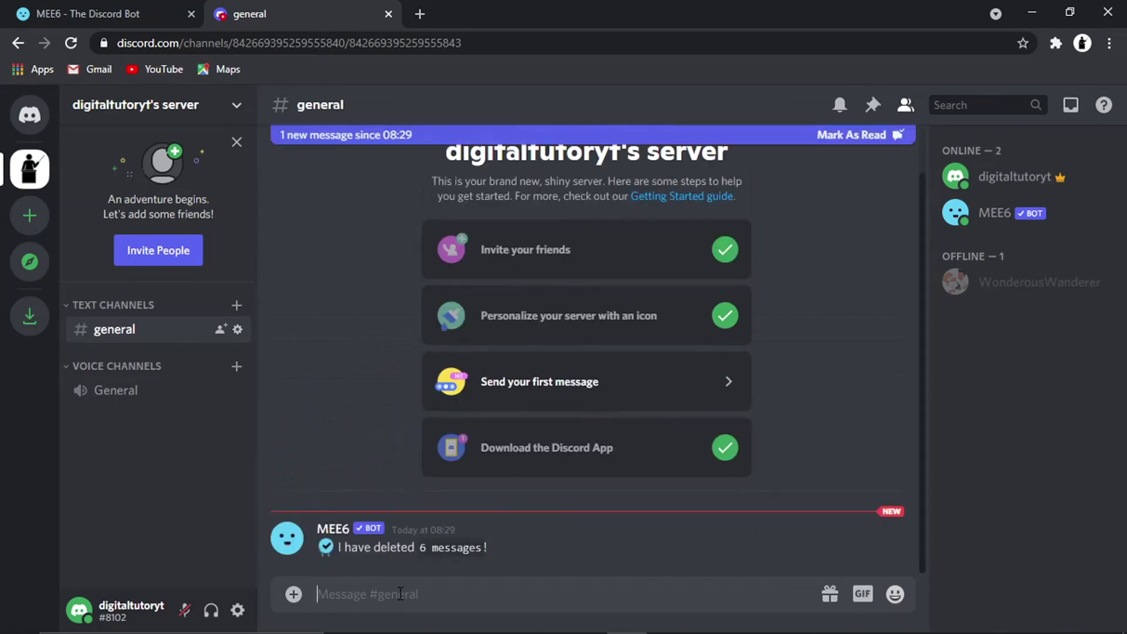